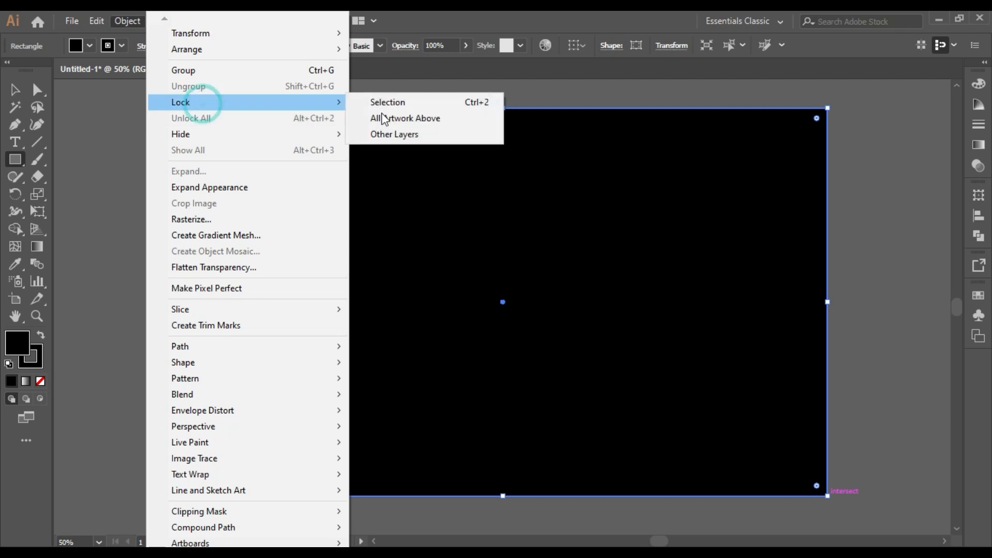
- Lock the black background rectangle so it stays fixed behind the artwork
left_click(413, 103)
left_click(14, 95)
key("ctrl+equal")
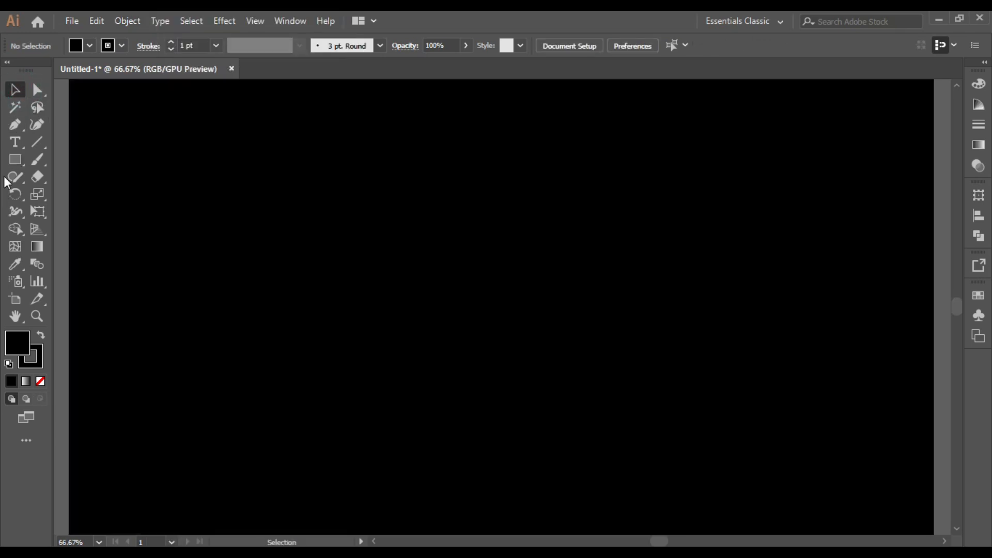
- Add a point text reading "FLOAR" with a white fill on the black background
right_click(11, 138)
left_click(74, 141)
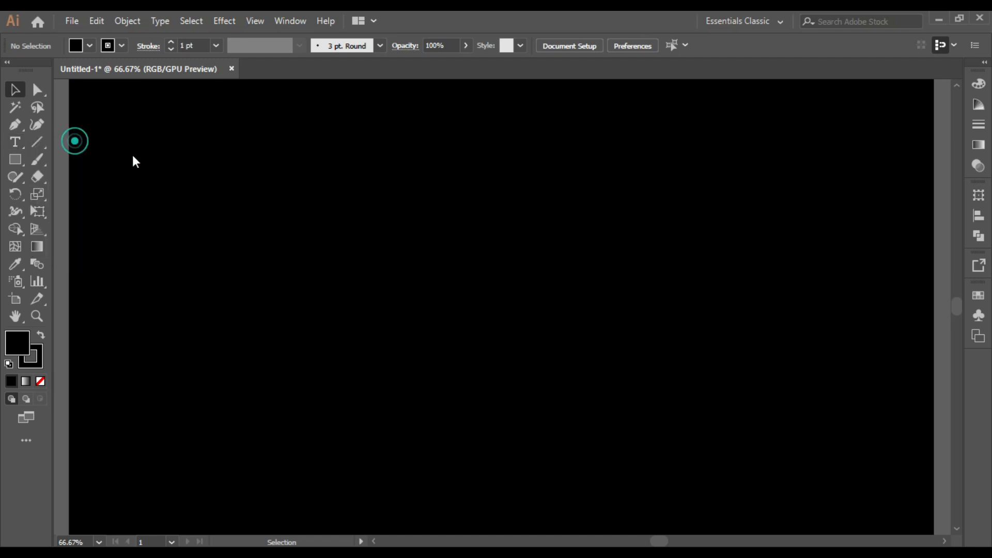
left_click(310, 215)
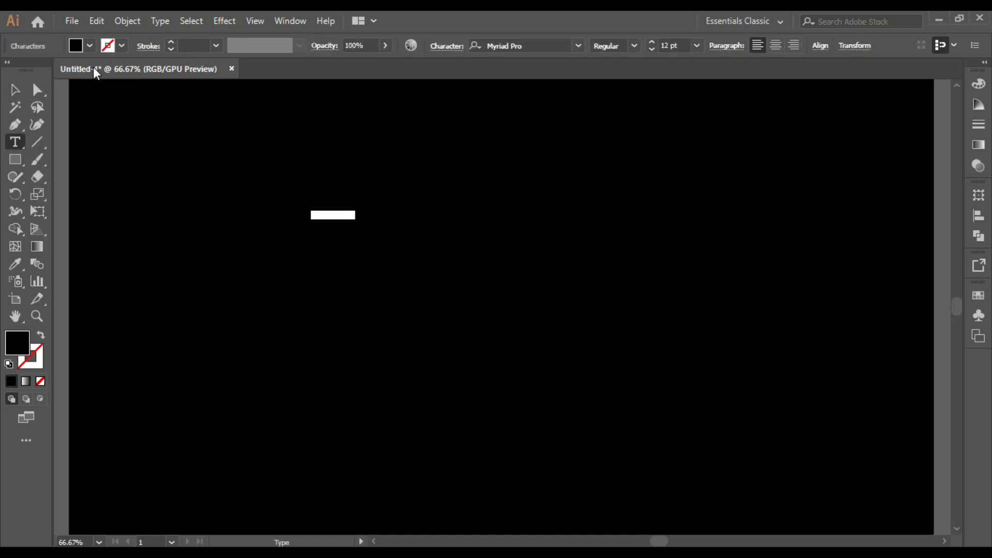
left_click(90, 46)
left_click(30, 70)
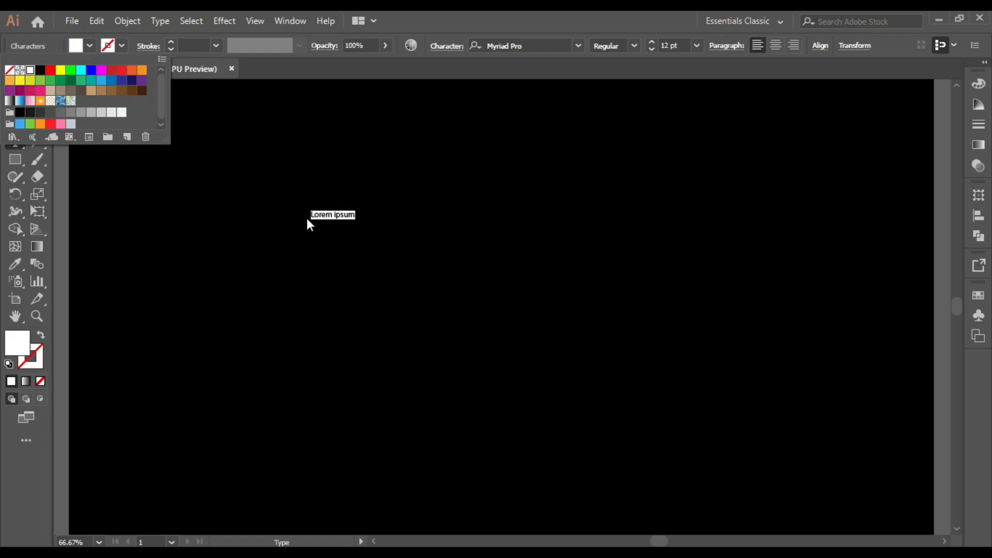
type("i")
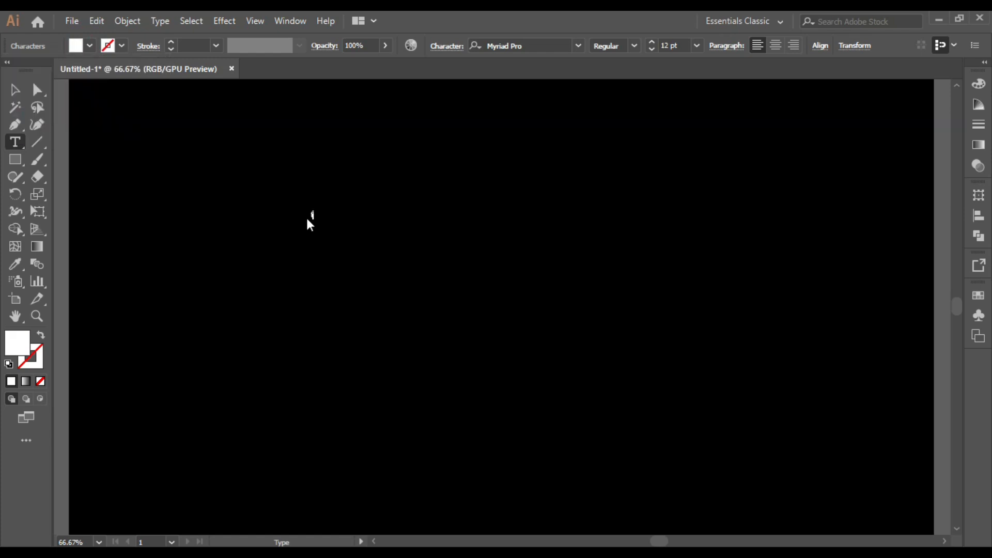
type("R")
type("LOA")
left_click(16, 91)
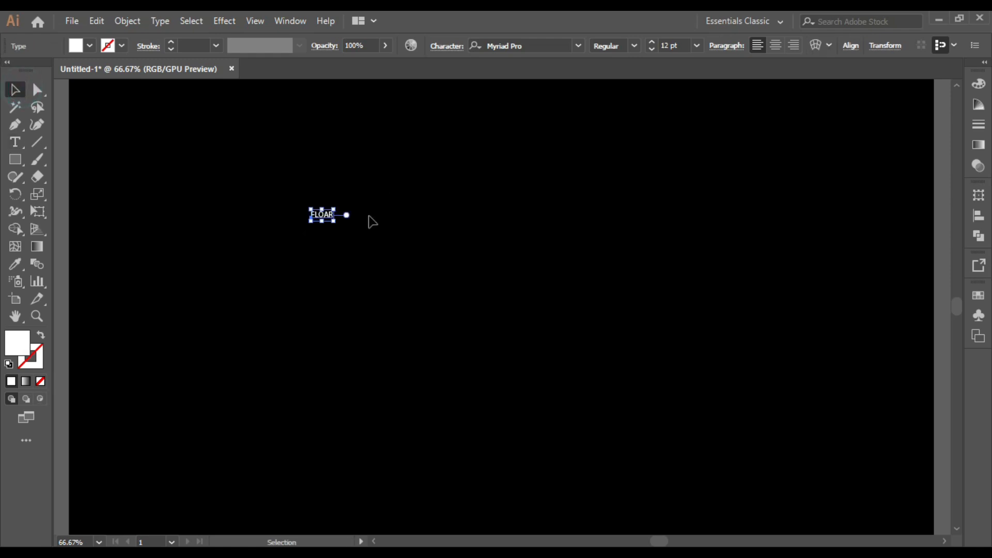
- Enlarge the FLOAR text to about 171 pt and set its font to Bebas Kai
left_click_drag(338, 221, 659, 375)
left_click_drag(575, 315, 404, 305)
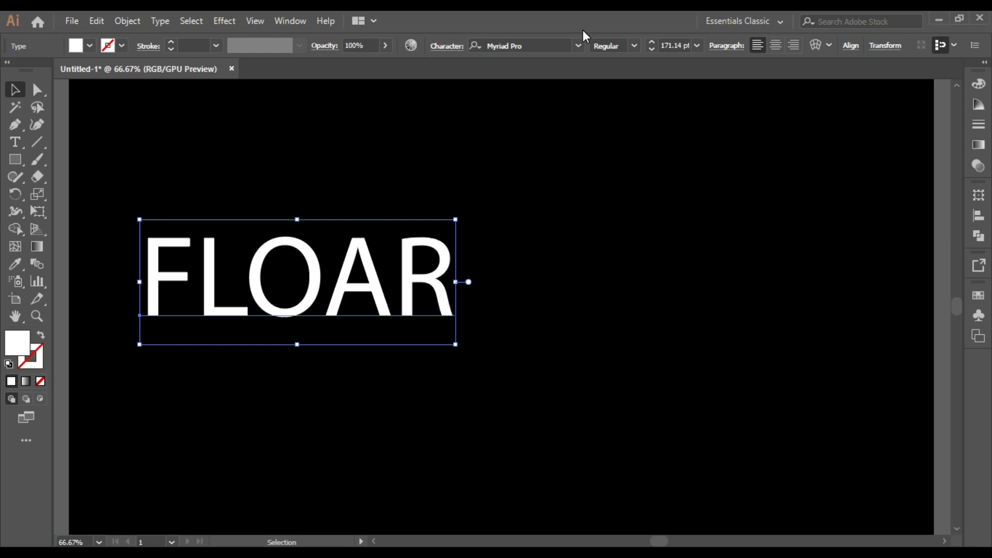
left_click(574, 48)
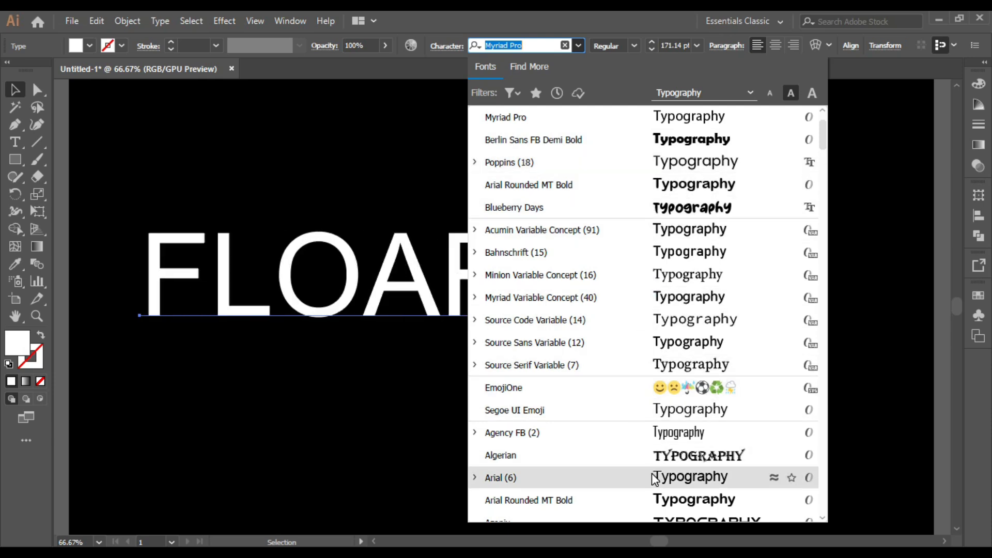
scroll(657, 505, "down", 1)
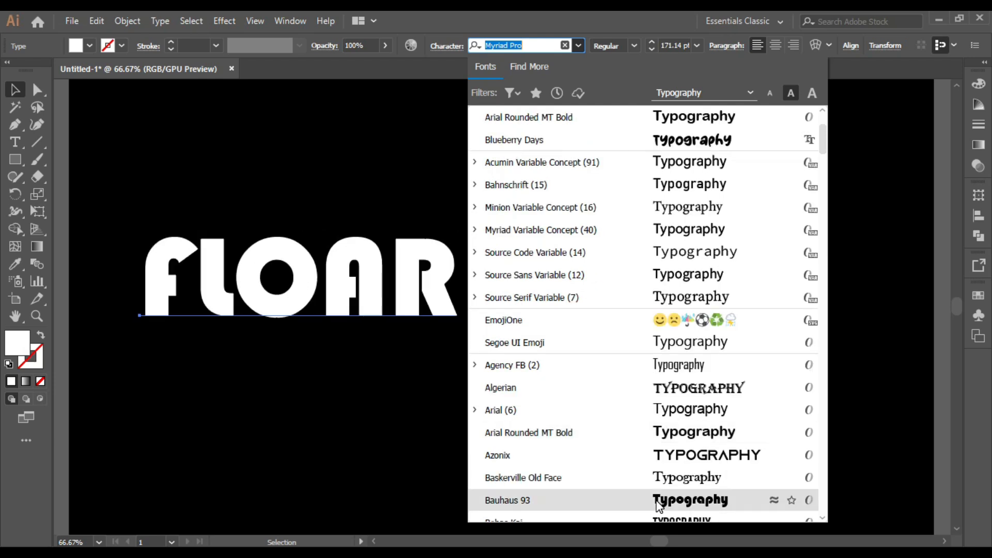
scroll(657, 506, "down", 1)
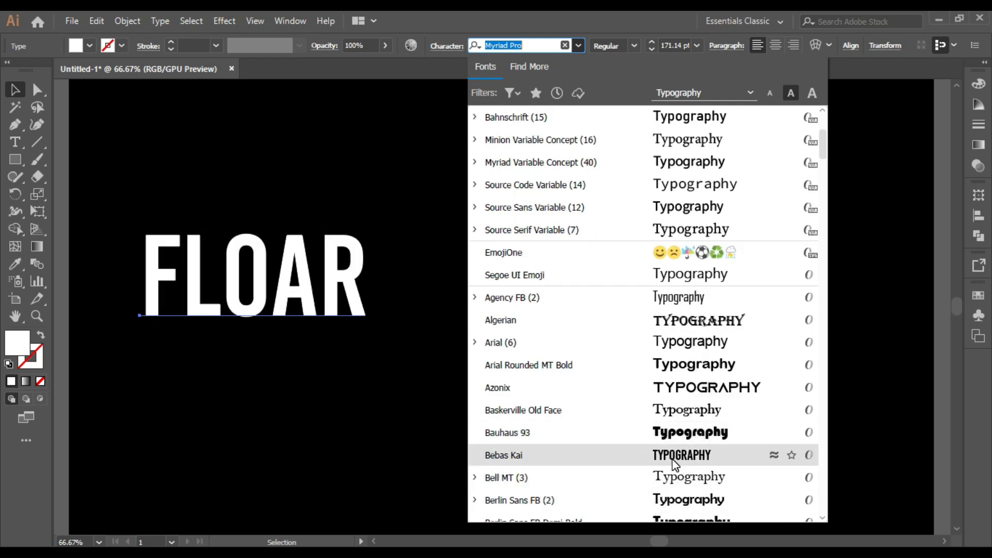
left_click(656, 455)
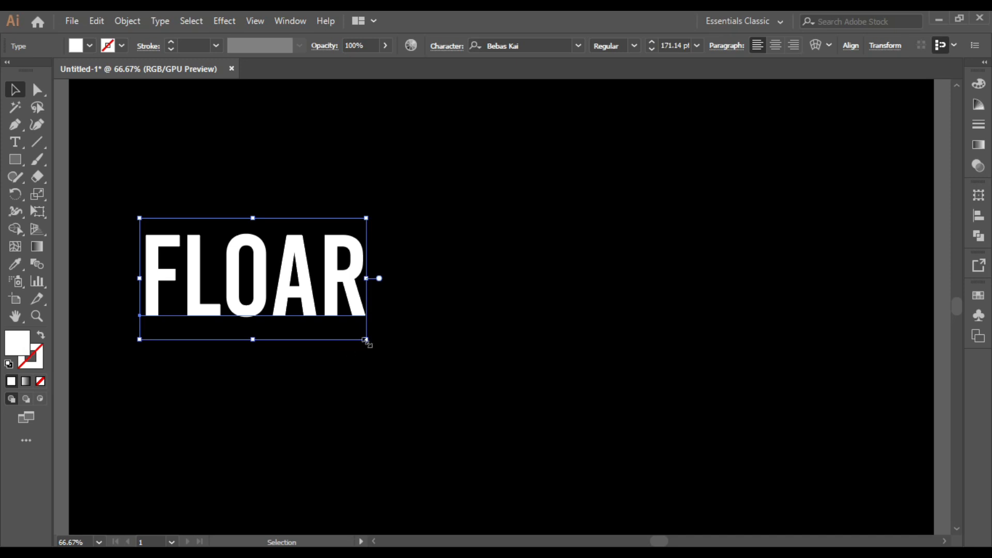
- Scale the FLOAR text up to about 228 pt, move it toward the artboard's middle and fill it with orange
left_click_drag(368, 339, 441, 379)
left_click_drag(401, 308, 524, 321)
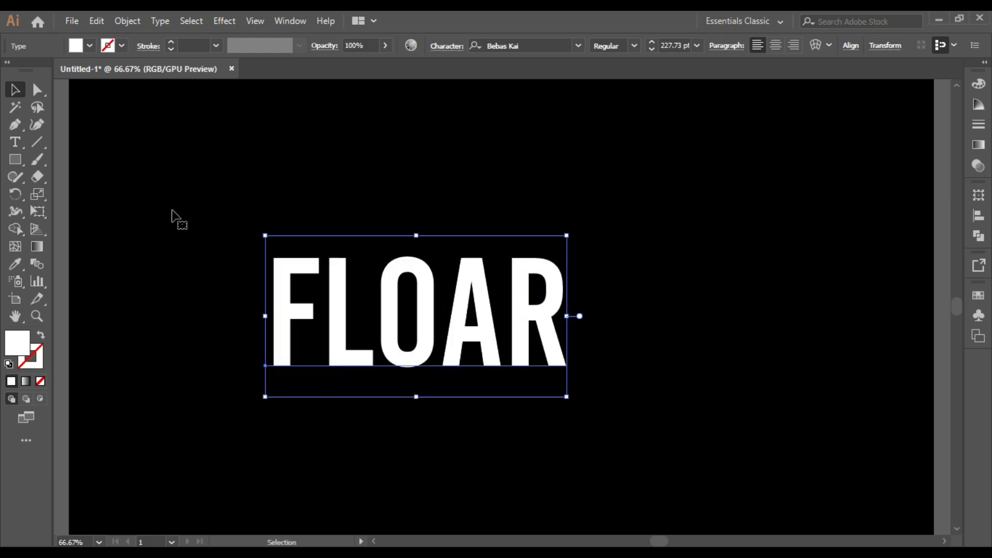
left_click(90, 45)
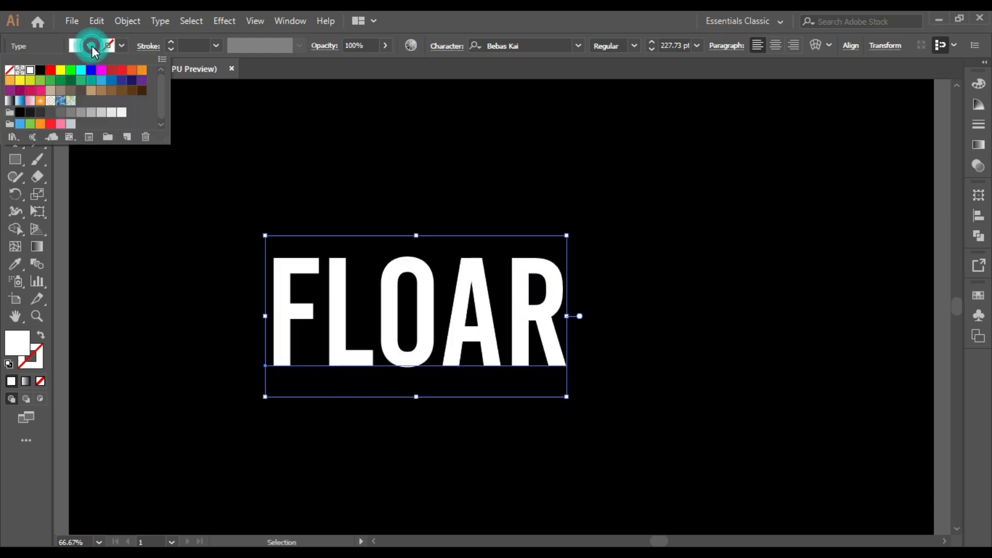
left_click(142, 70)
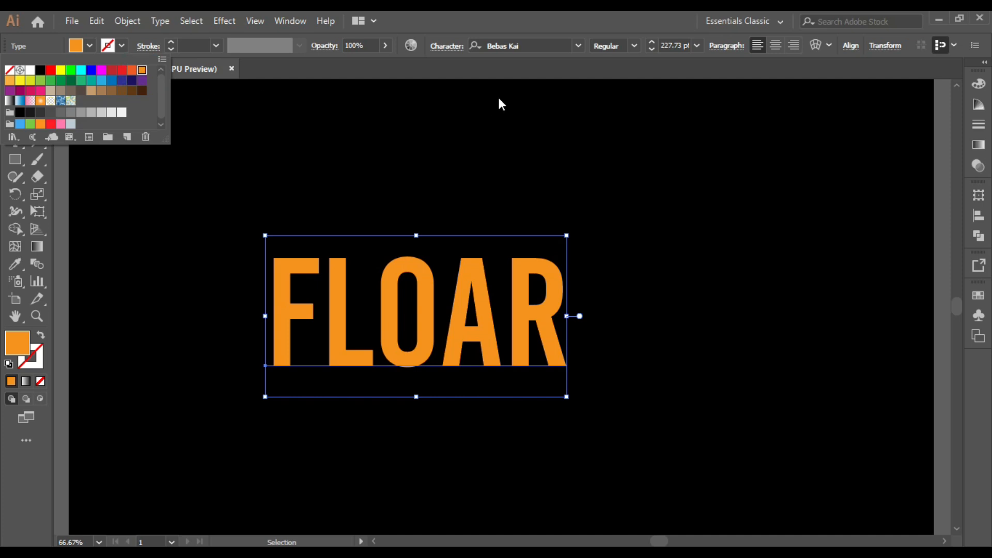
- Apply a 3D Rotate effect to the text with 30° X rotation, 21° Z rotation and 42° perspective
left_click(228, 20)
left_click(227, 20)
mouse_move(274, 103)
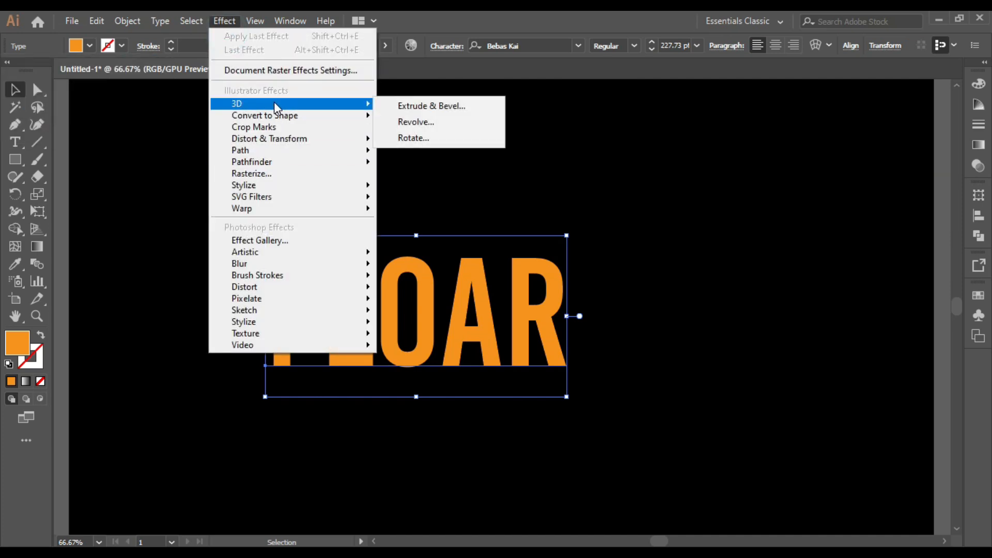
left_click(436, 137)
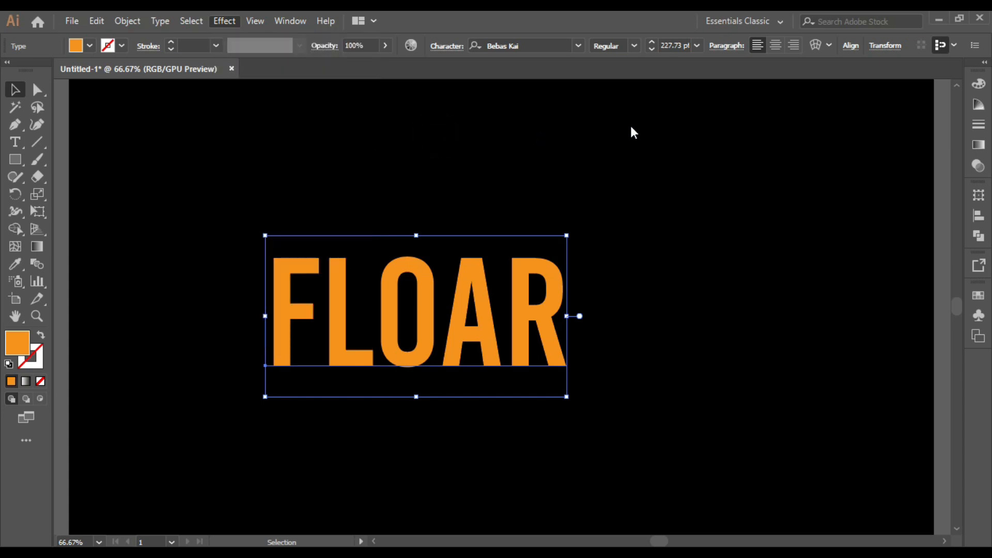
left_click(548, 274)
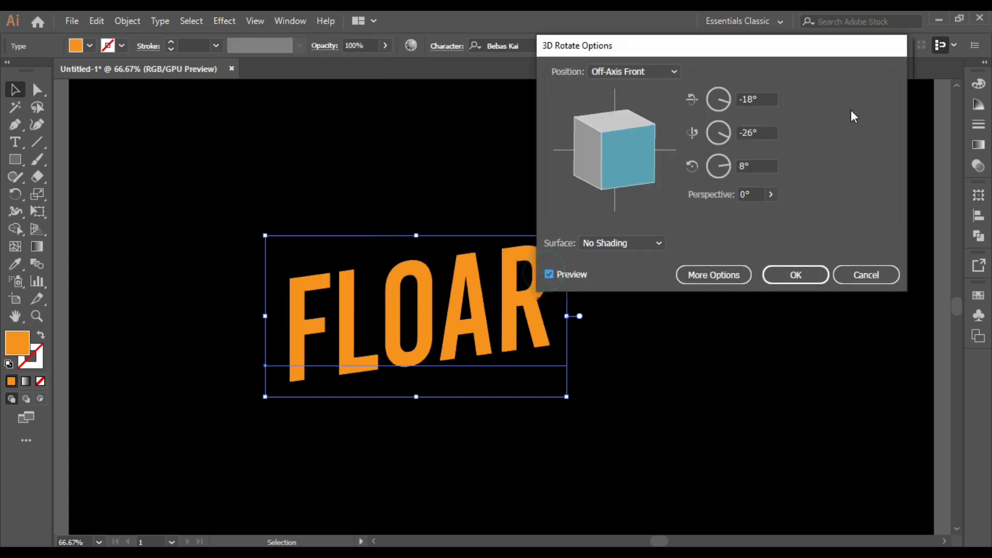
left_click(752, 99)
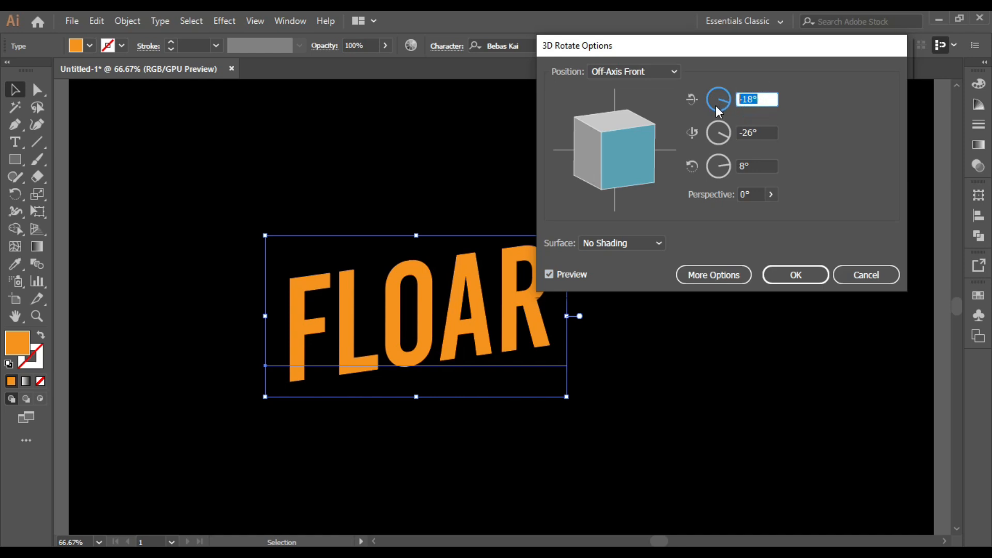
type("30")
left_click(748, 164)
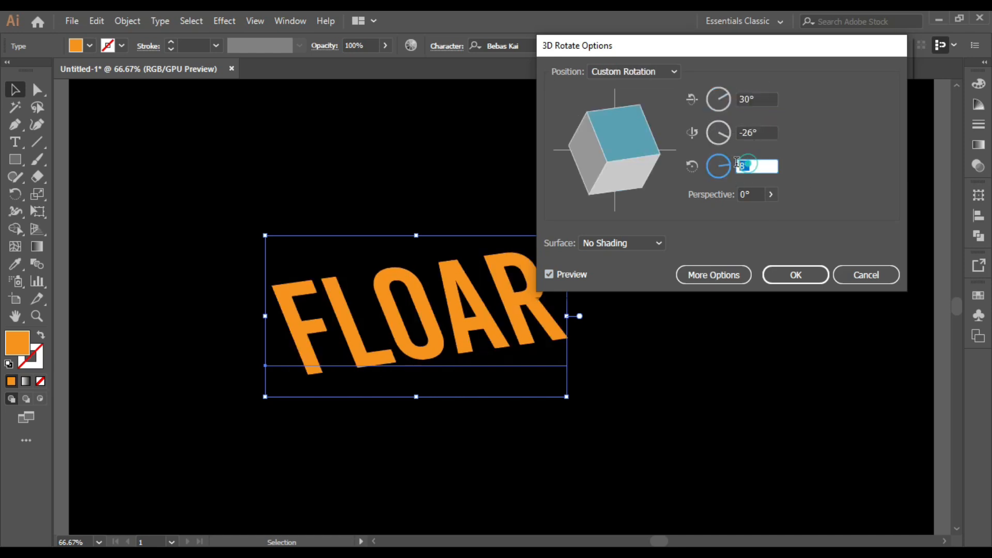
type("21")
left_click(744, 195)
type("42")
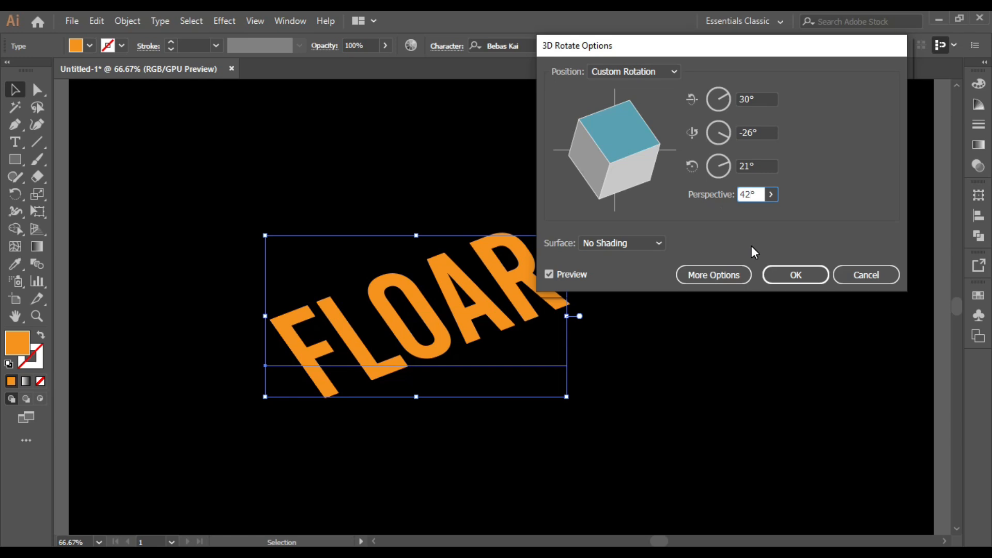
left_click(794, 275)
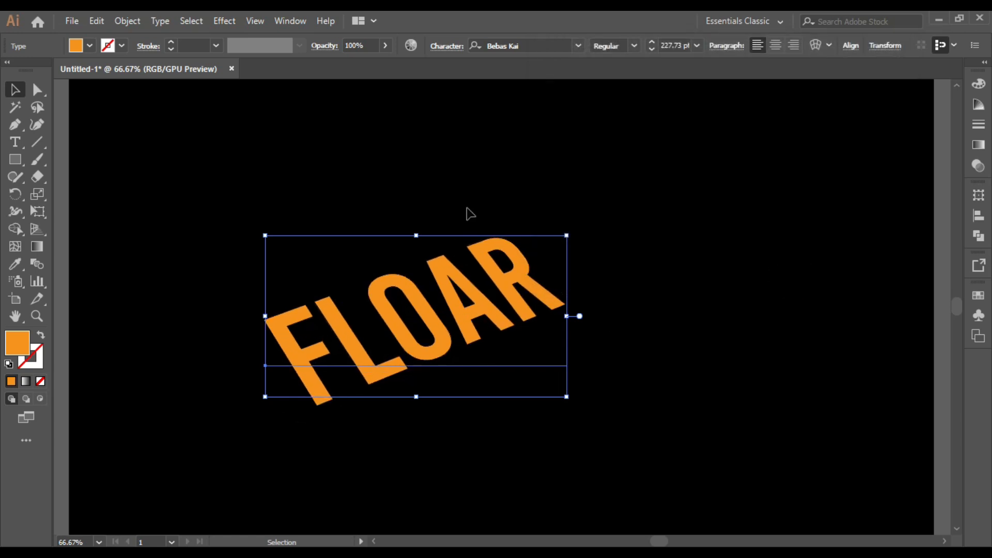
- Duplicate the rotated text straight upward and repeat the copy once at the same spacing
left_click(400, 123)
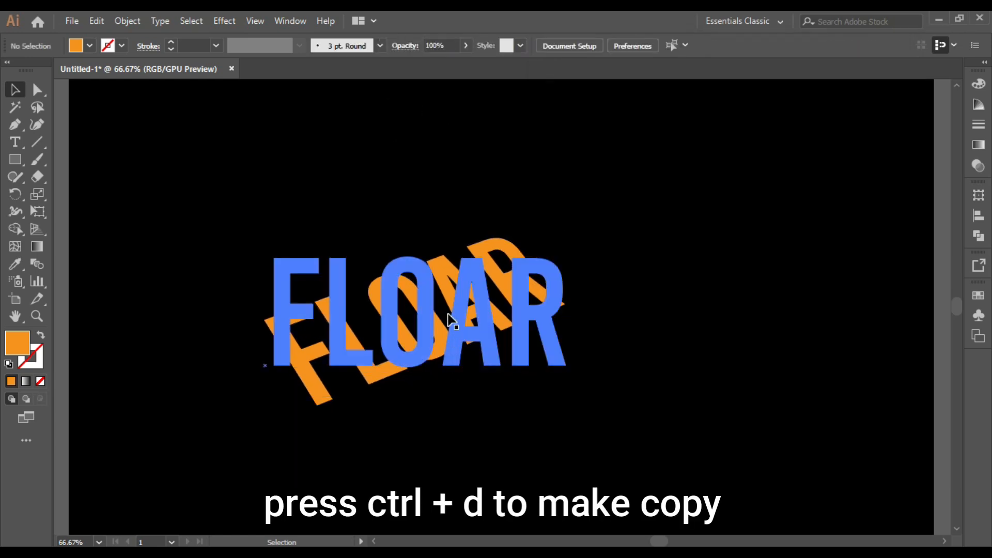
left_click_drag(448, 316, 445, 249)
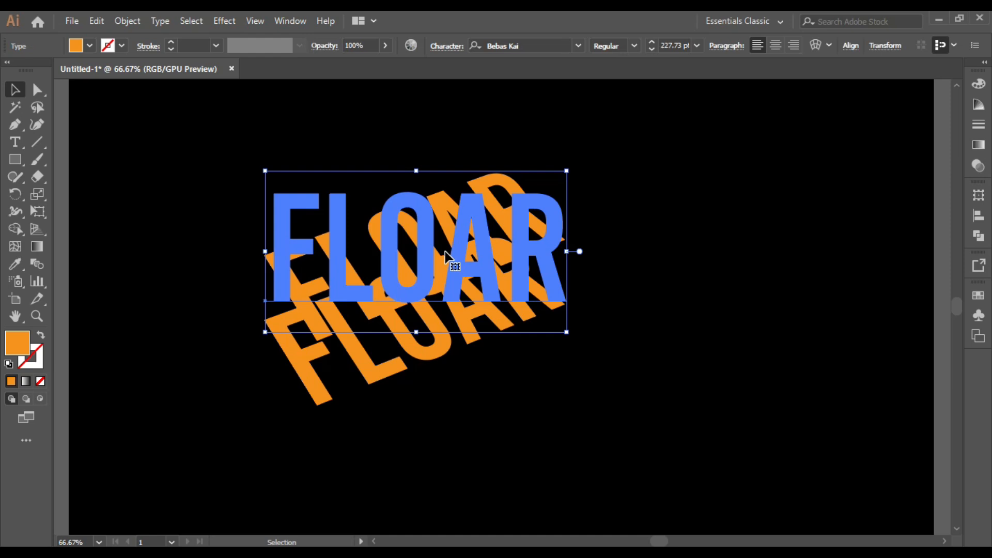
key("ctrl+d")
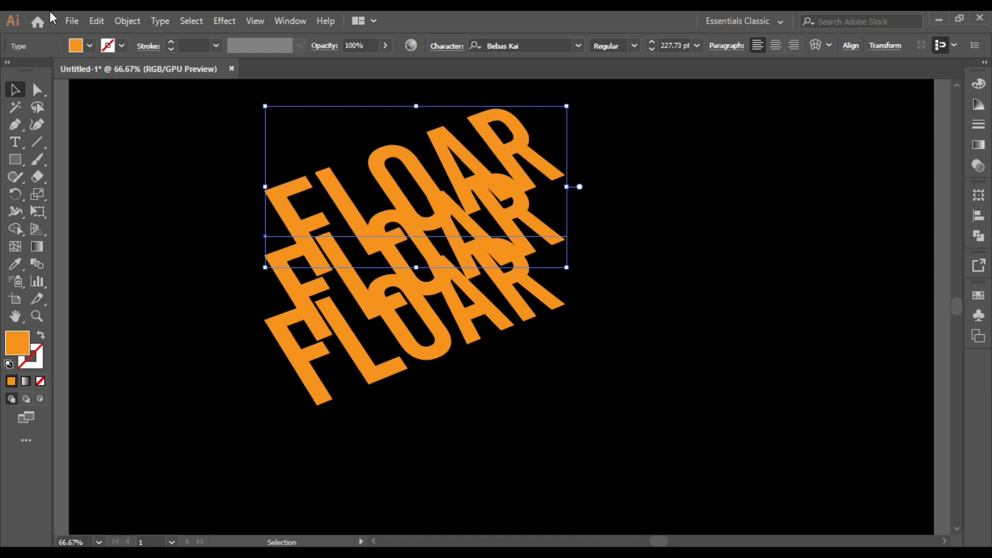
- Fill the topmost FLOAR copy with white
left_click(91, 45)
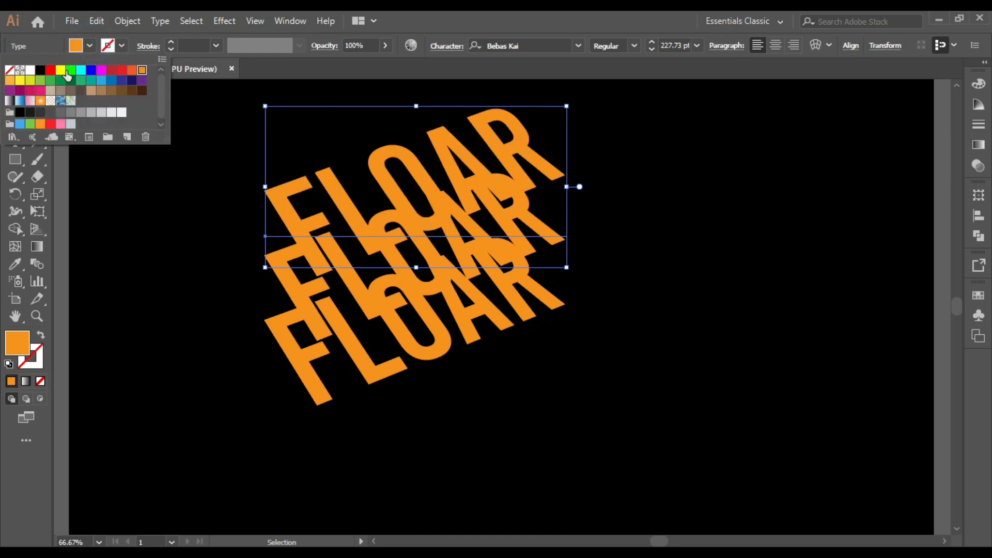
left_click(30, 70)
left_click(713, 246)
left_click(662, 281)
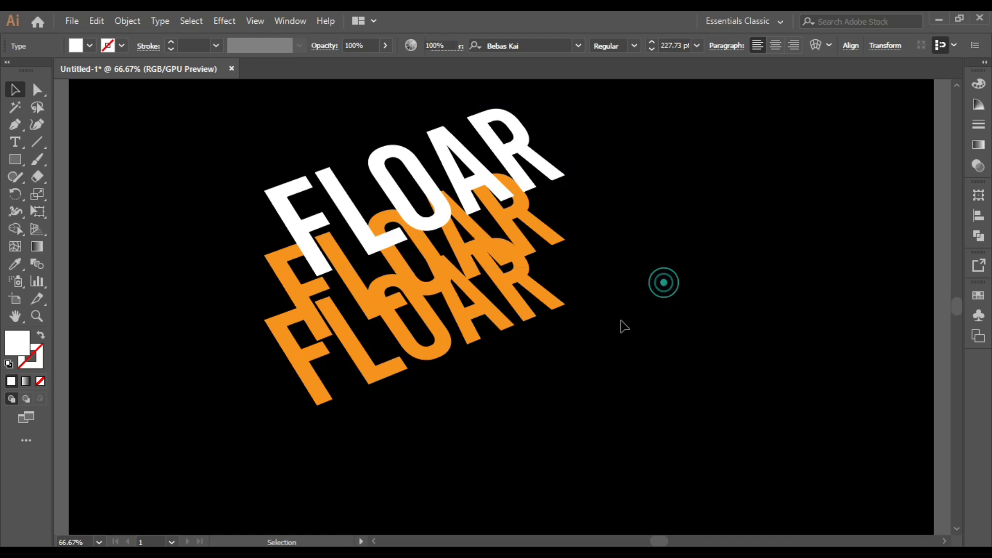
left_click_drag(579, 354, 447, 256)
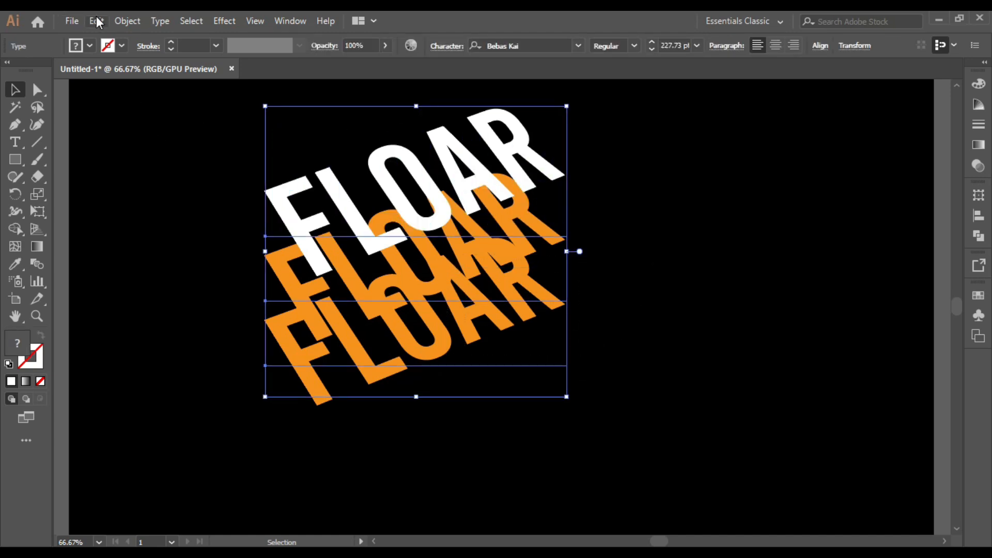
left_click(111, 17)
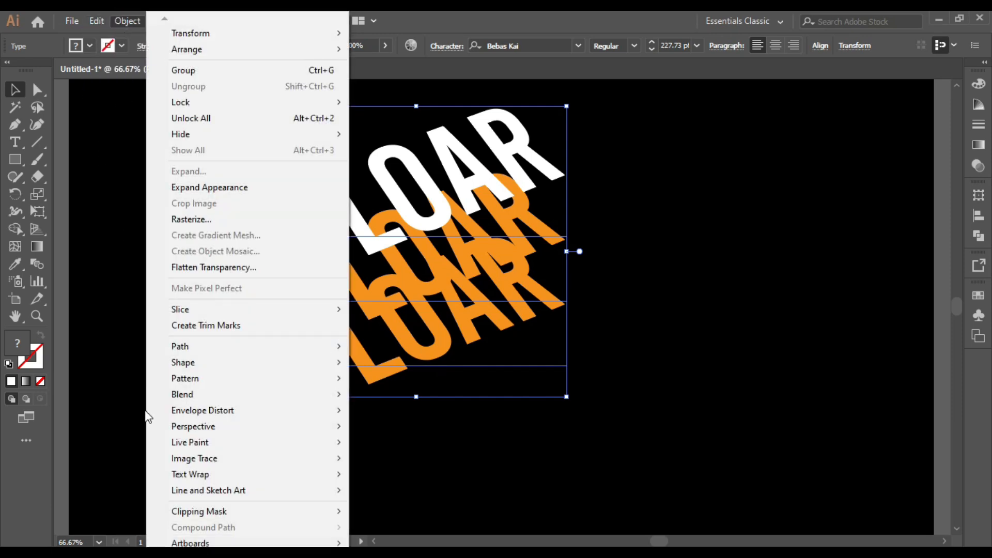
left_click(129, 365)
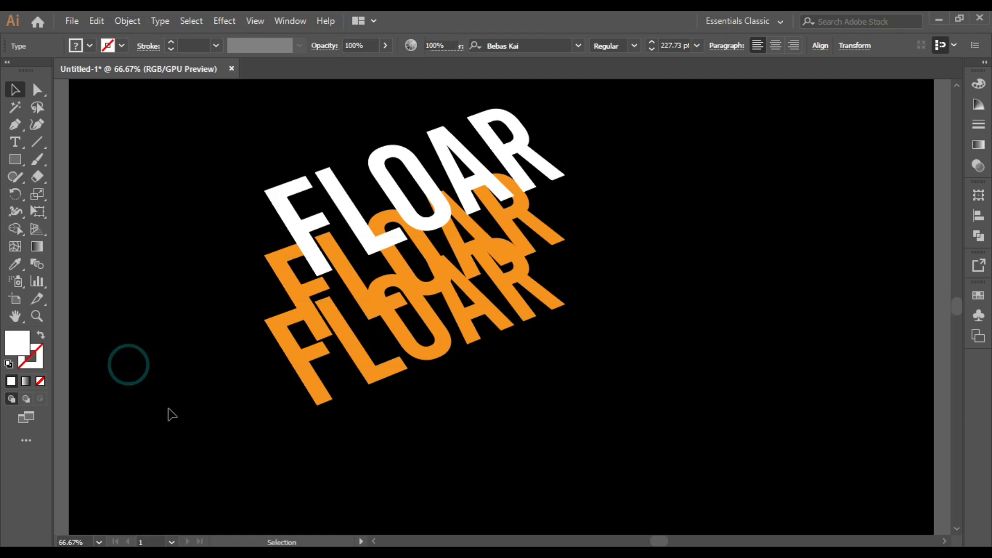
- Delete the white top copy and fill the bottom FLOAR text with red-orange
left_click_drag(443, 409, 260, 327)
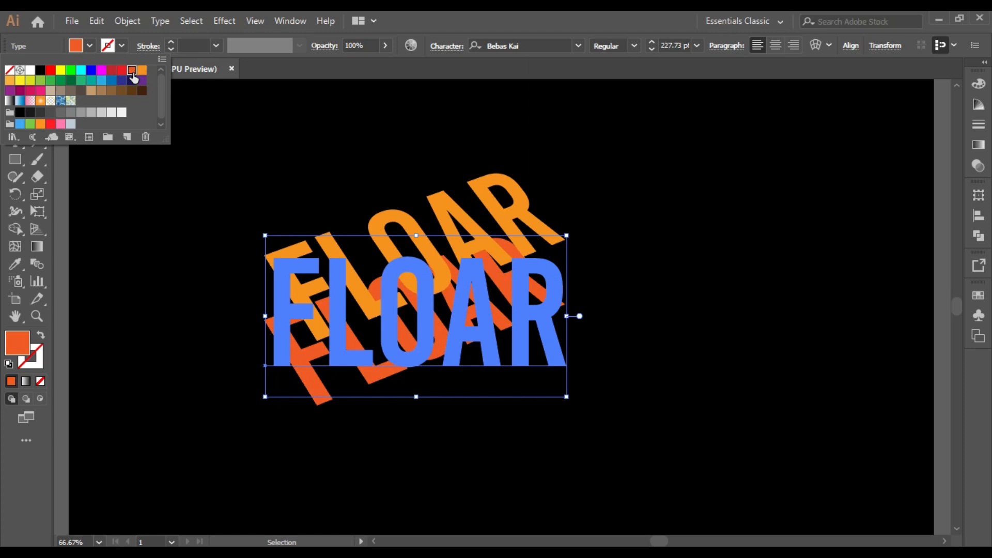
left_click(343, 182)
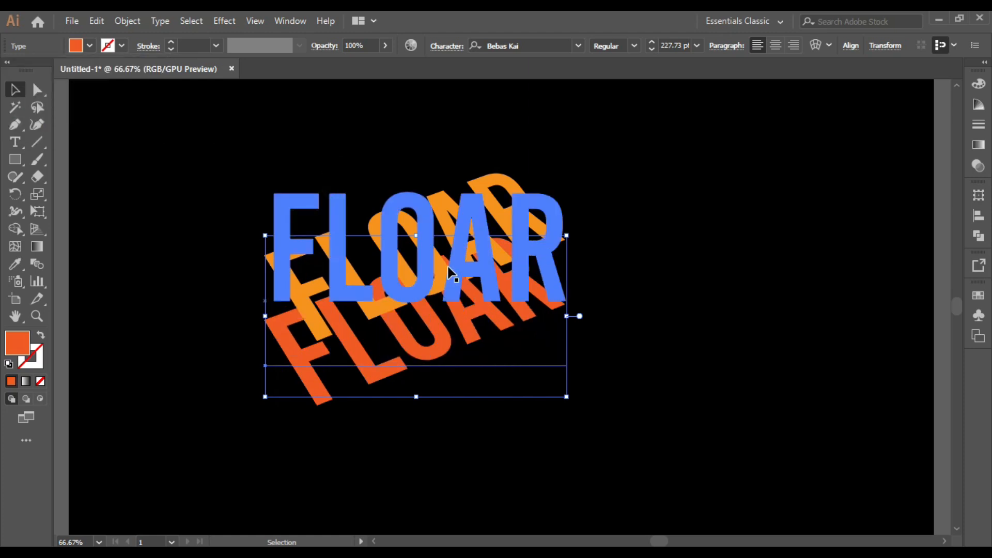
left_click(661, 237)
- Duplicate the light orange FLOAR text straight upward with a wider gap and fill the new top copy with white
left_click(429, 245)
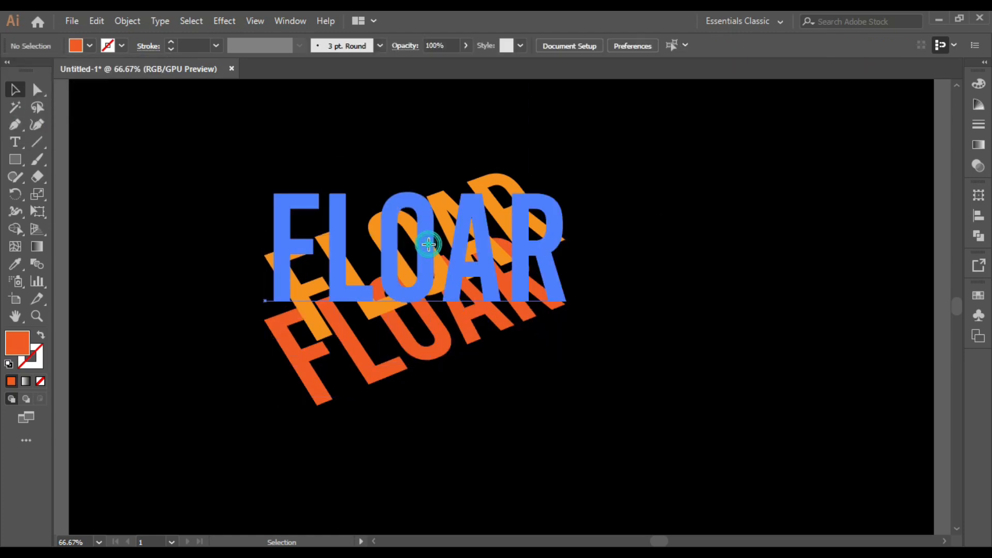
left_click_drag(429, 244, 426, 149)
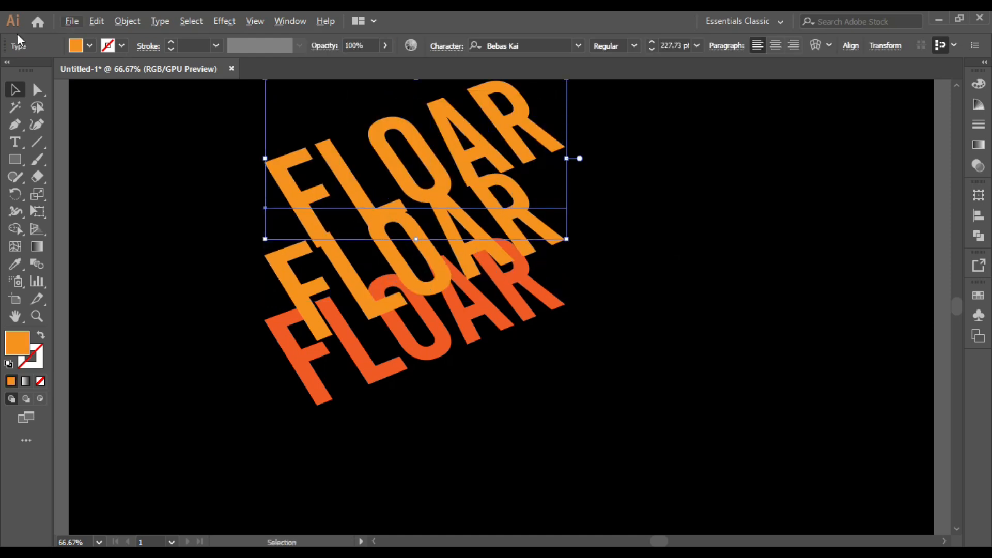
left_click(91, 46)
left_click(30, 70)
left_click(137, 296)
left_click(137, 296)
- Open the blend options for the light orange and red-orange FLOAR texts, and blend the two into one continuous shape
left_click_drag(647, 412, 276, 306)
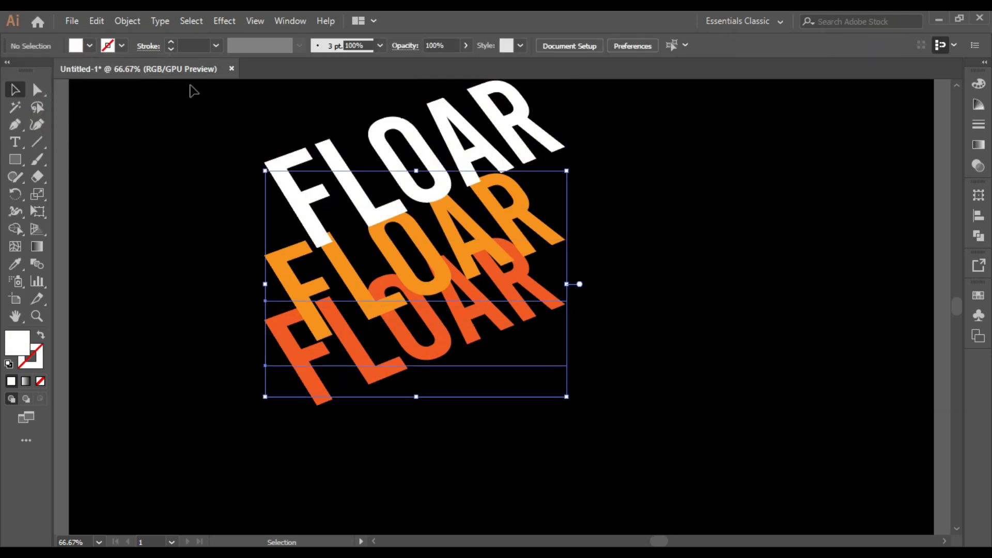
left_click(121, 22)
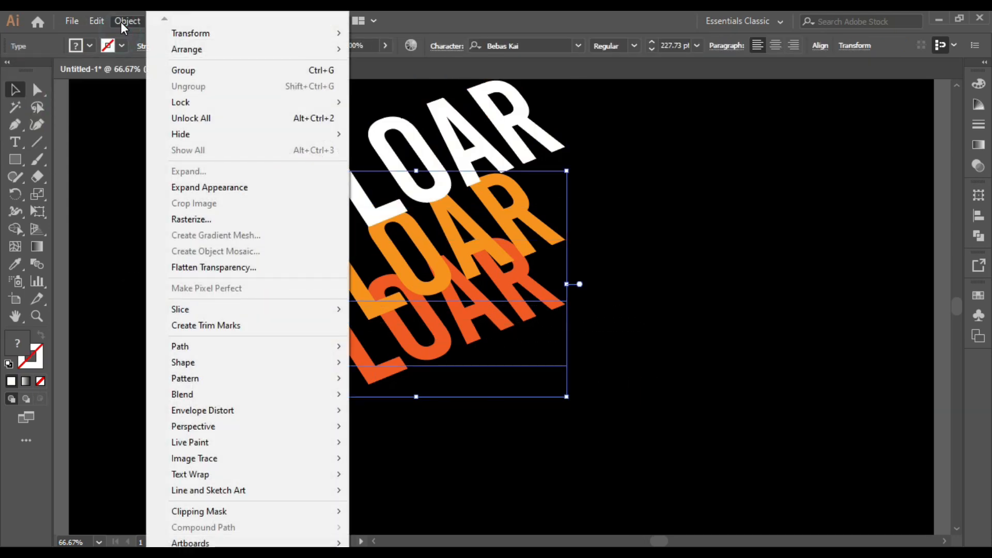
mouse_move(190, 395)
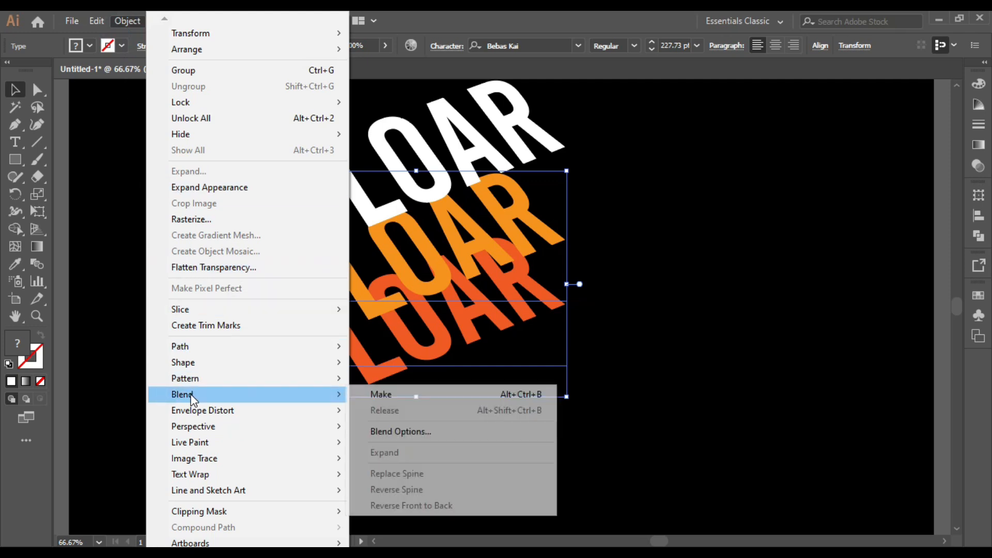
left_click(403, 431)
left_click(318, 229)
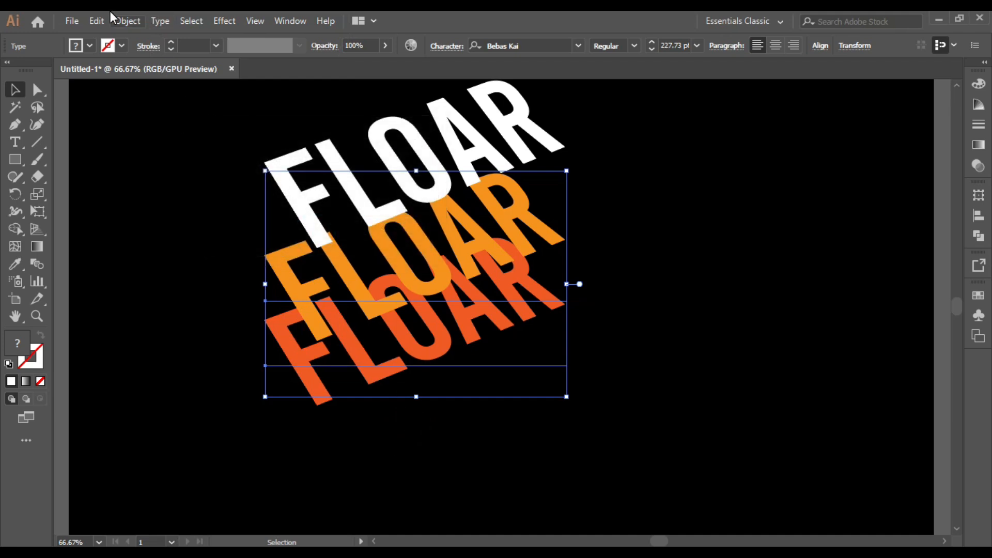
left_click(124, 20)
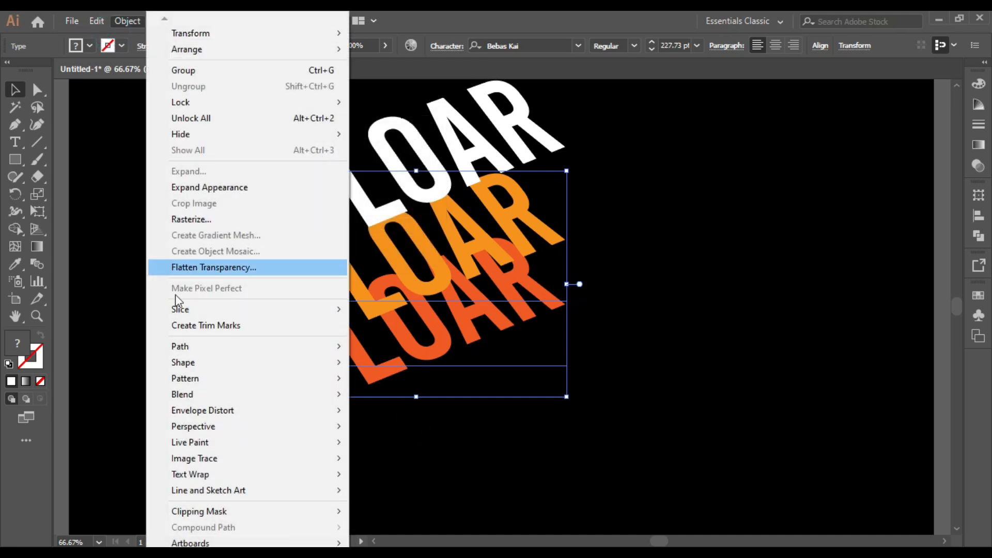
mouse_move(288, 395)
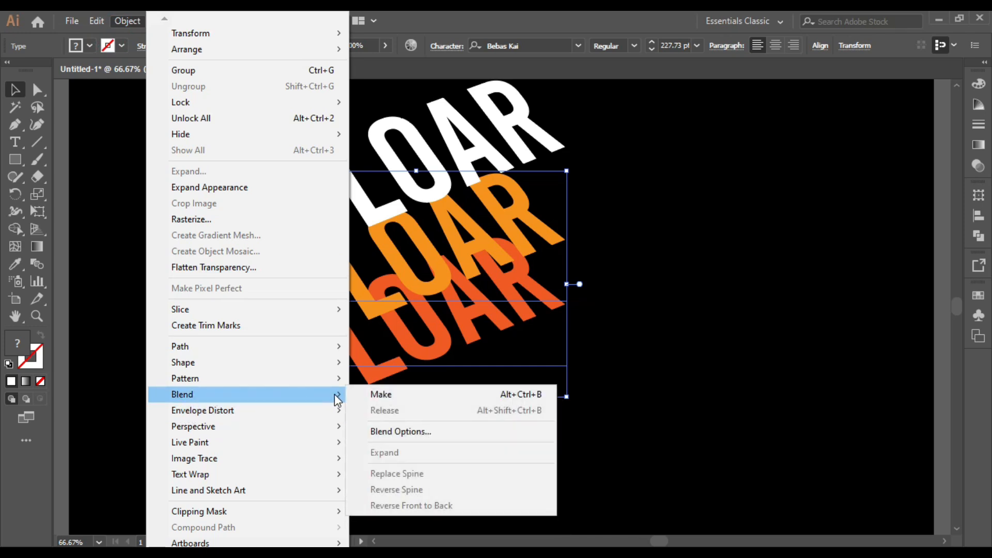
left_click(395, 396)
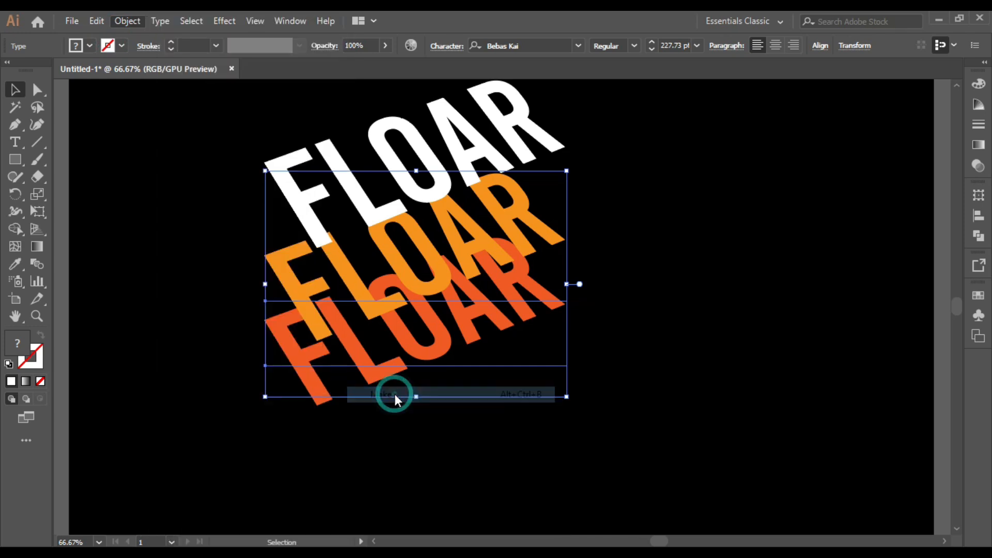
left_click(490, 432)
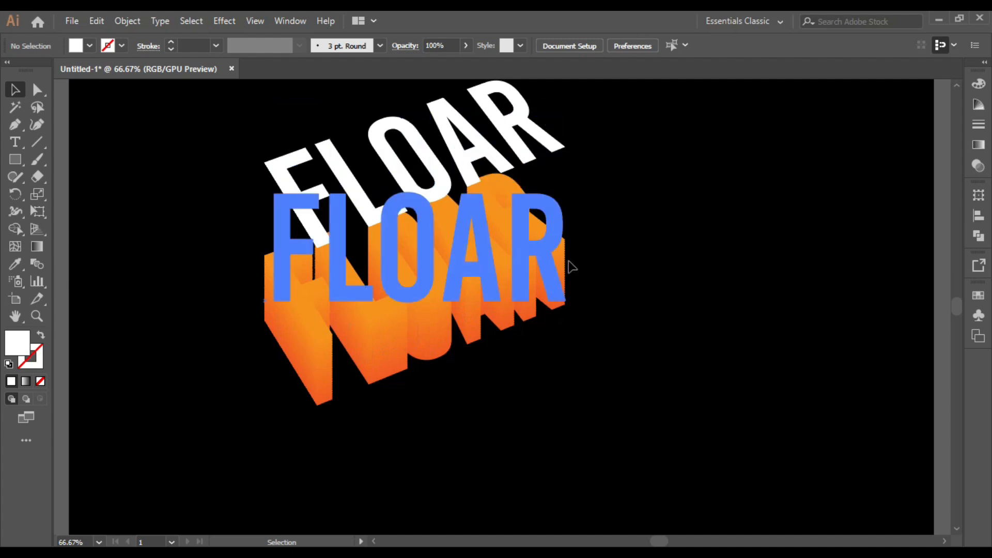
- Give the white top FLOAR text a white stroke and remove its fill
left_click(454, 201)
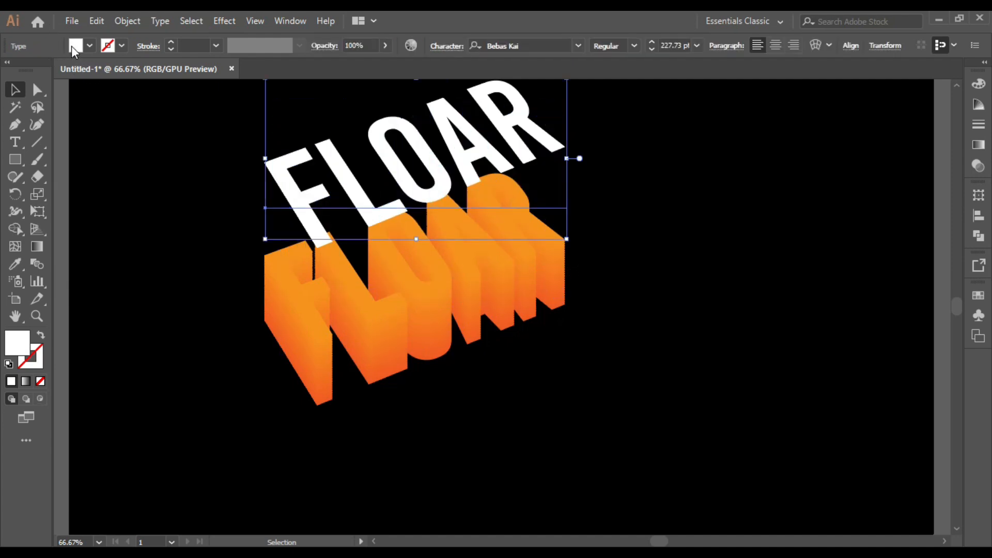
left_click(89, 46)
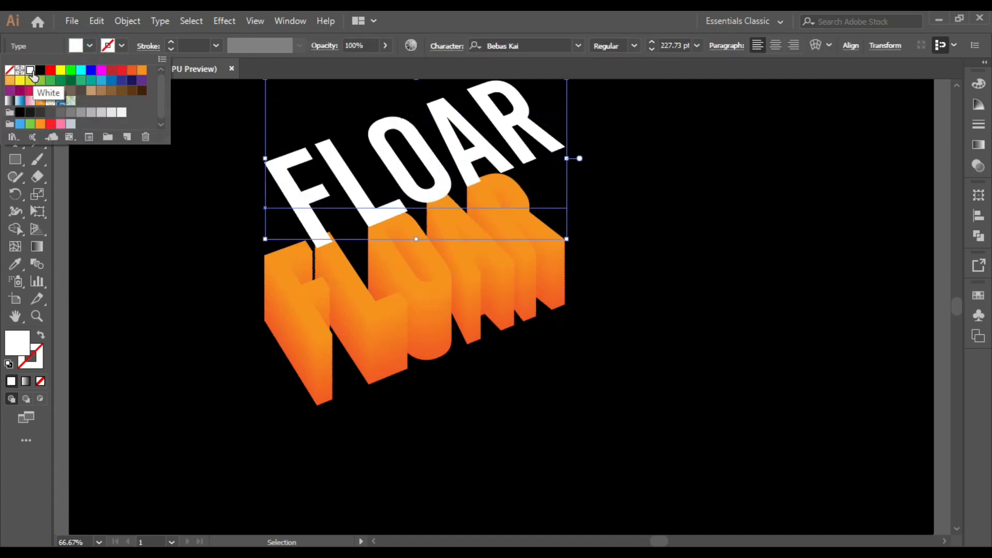
left_click(136, 47)
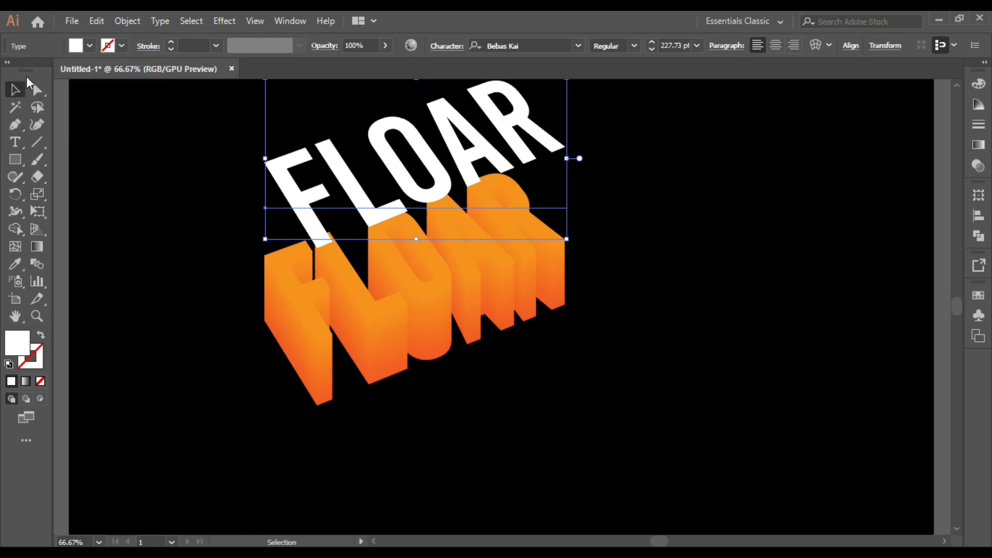
left_click(149, 46)
left_click(122, 46)
left_click(122, 46)
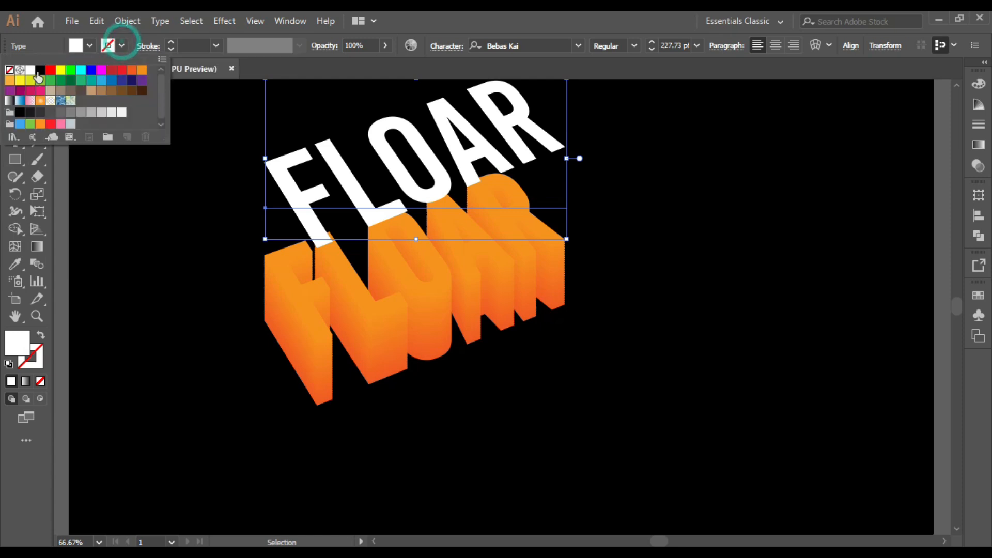
left_click(30, 72)
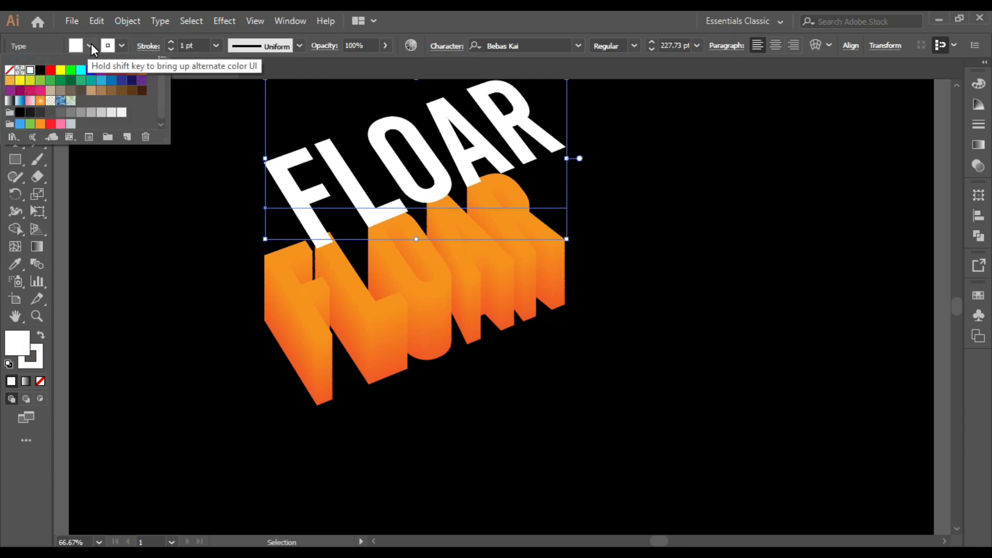
left_click(91, 46)
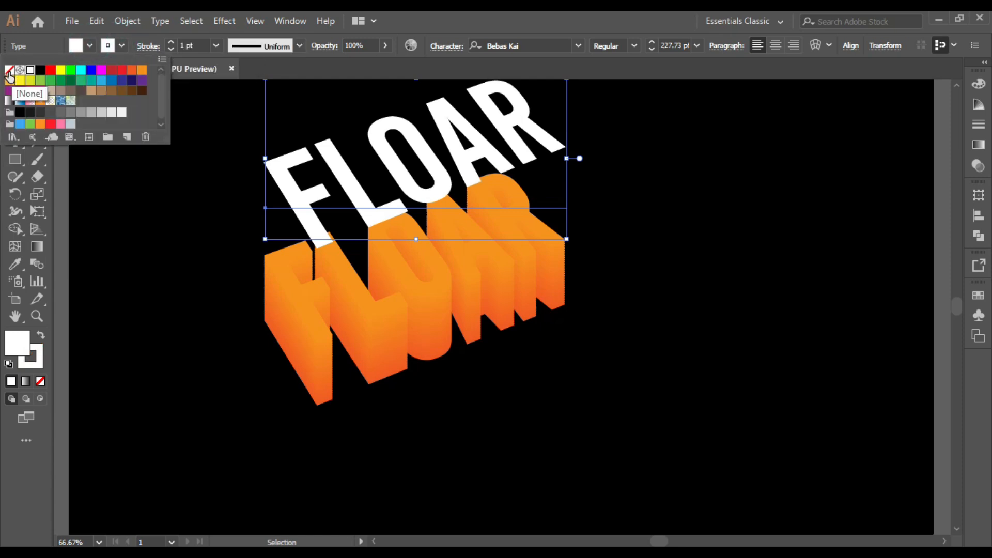
left_click(9, 71)
left_click(229, 145)
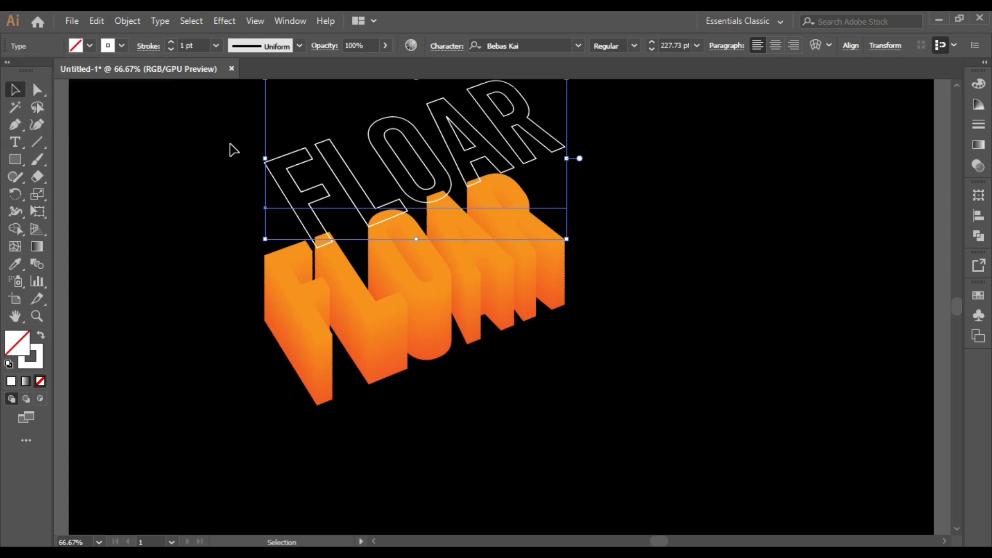
- Move the outlined FLOAR text straight down onto the front face of the orange blend and set its stroke weight to 2 pt
key("Down")
key("Down")
key("Down")
key("Down")
key("Down")
key("Down")
key("Down")
key("Down")
key("Down")
key("Down")
key("Down")
key("Down")
key("Down")
key("Down")
key("Down")
key("Down")
key("Down")
key("Down")
key("Down")
key("Down")
key("Down")
key("Down")
key("Down")
key("Down")
key("Down")
key("Down")
key("Down")
key("Down")
key("Down")
key("Down")
key("Down")
key("Down")
key("Down")
key("Down")
key("Down")
key("Down")
key("Down")
key("Down")
key("Down")
key("Down")
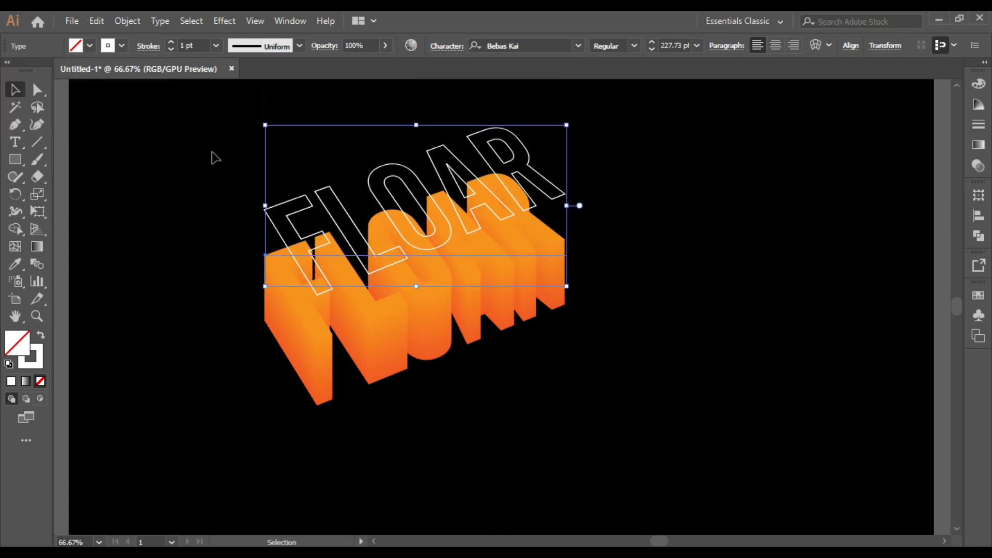
key("Down")
key("Down")
key("Down")
key("Down")
key("Down")
key("Down")
key("Down")
key("Down")
key("Down")
key("Down")
key("Down")
key("Down")
key("Down")
key("Down")
key("Down")
key("Down")
key("Down")
key("Down")
key("Down")
key("Down")
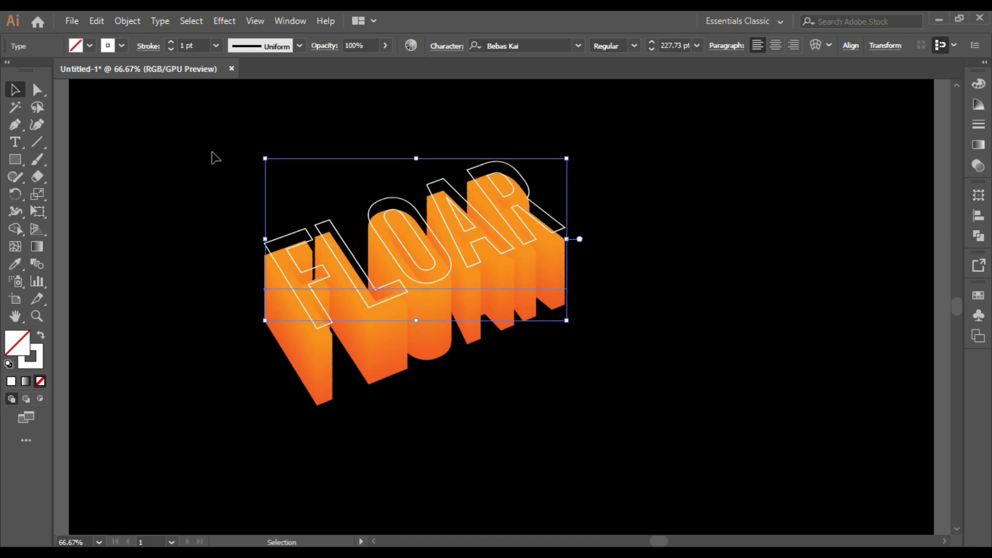
key("Down")
key("Down")
key("Down")
key("Down")
key("Down")
key("Down")
key("Down")
key("Down")
key("Down")
key("Down")
key("Down")
key("Down")
key("Down")
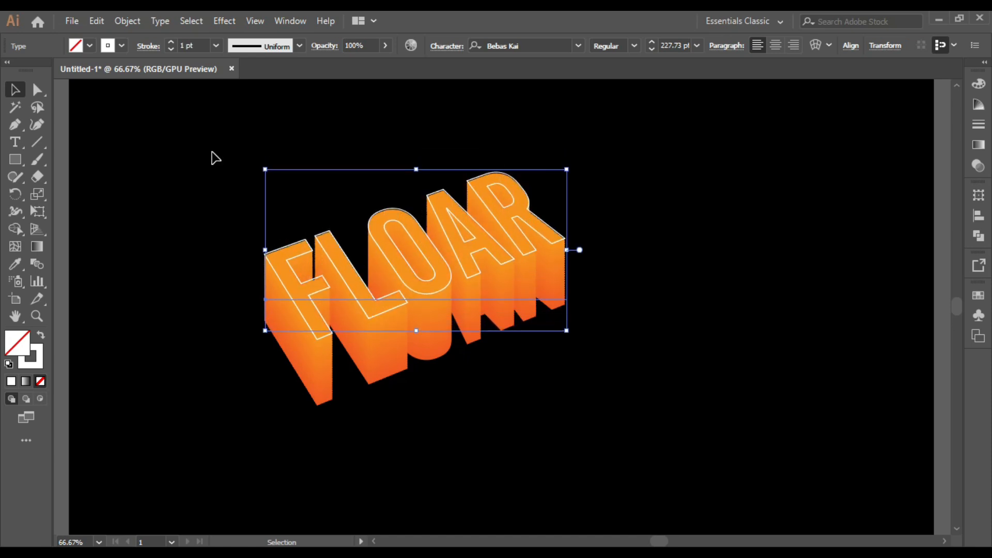
key("Down")
key("Down")
key("Down")
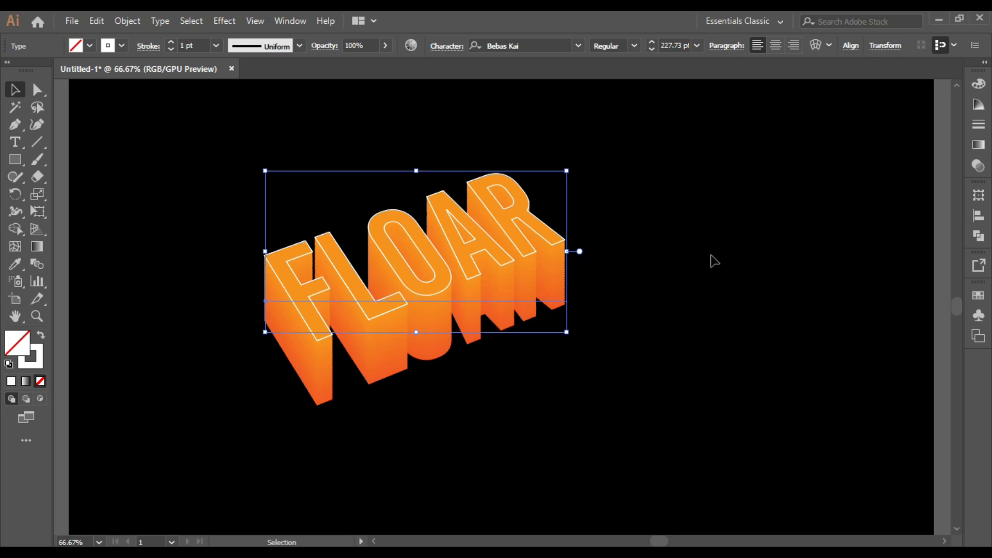
left_click(170, 42)
left_click(795, 337)
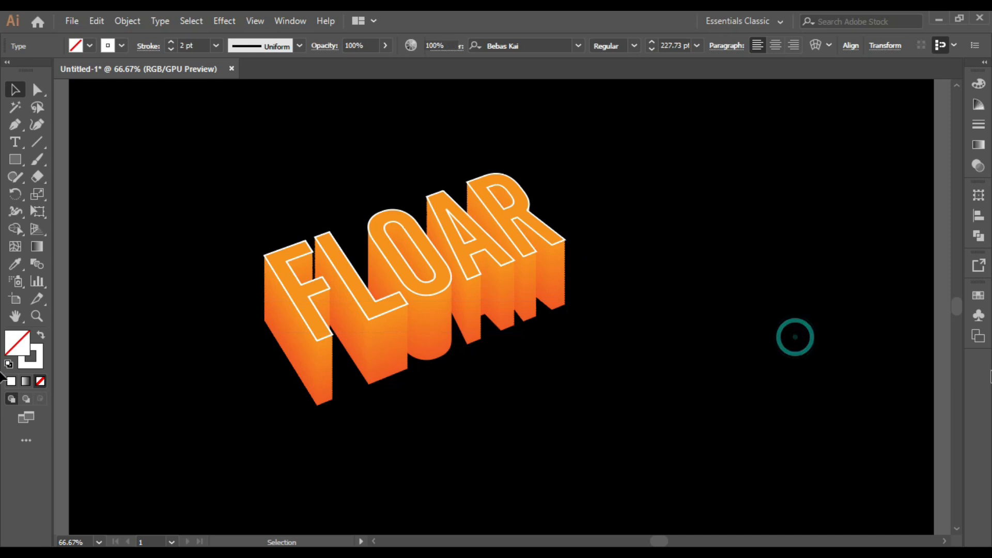